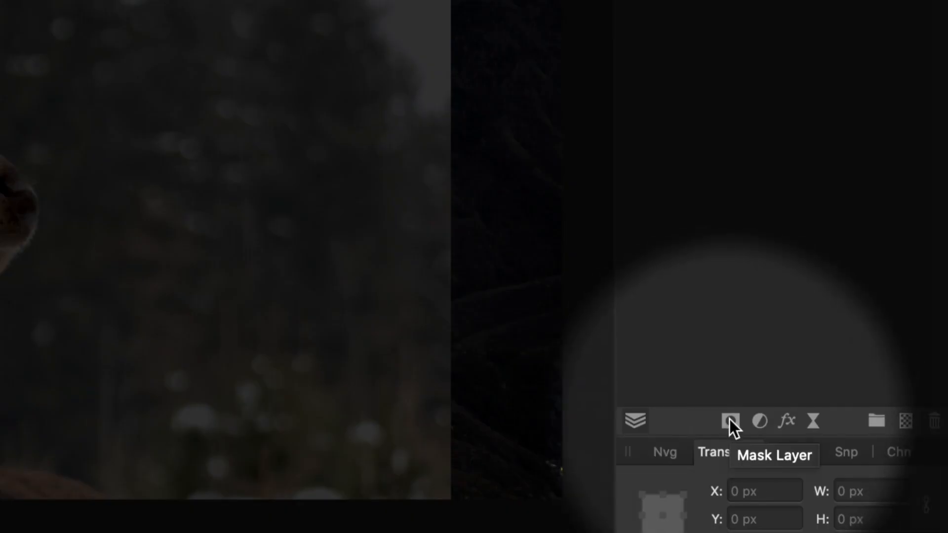
Try masking out the surroundings of the deer by painting black on a new mask layer, and inspect the mask on its own.
left_click(729, 419)
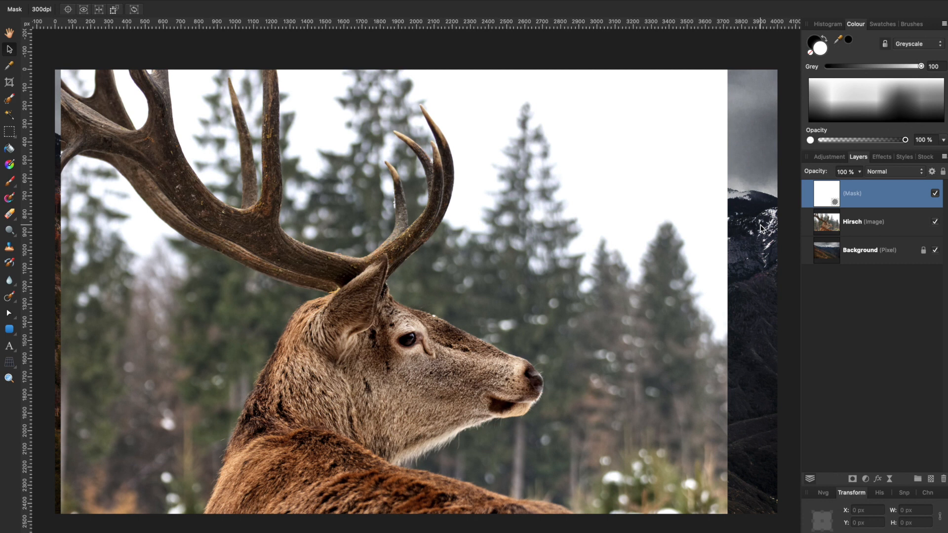
left_click(826, 194, "alt")
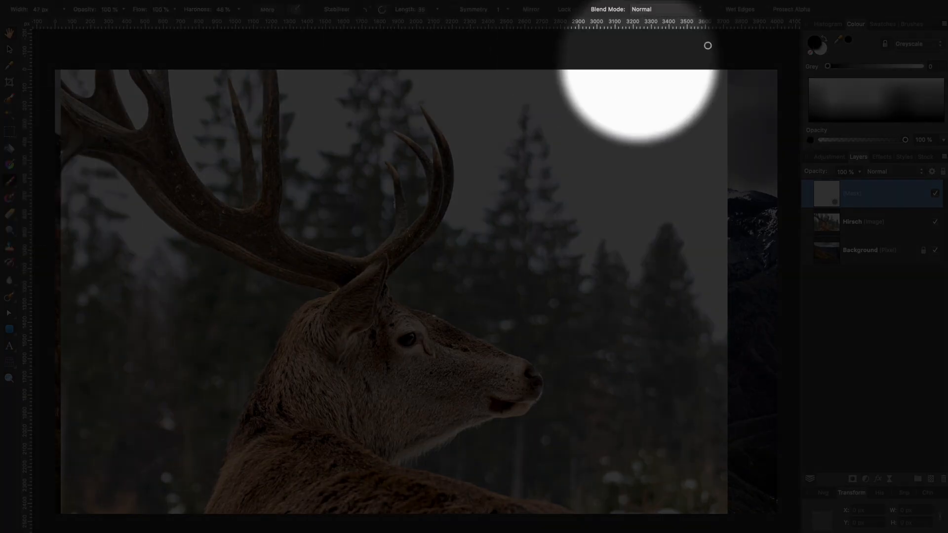
left_click(816, 43)
mouse_move(635, 345)
left_mouse_down()
mouse_move(571, 434)
mouse_move(606, 429)
mouse_move(353, 115)
mouse_move(59, 62)
mouse_move(178, 451)
mouse_move(84, 238)
mouse_move(127, 388)
mouse_move(123, 461)
left_mouse_up()
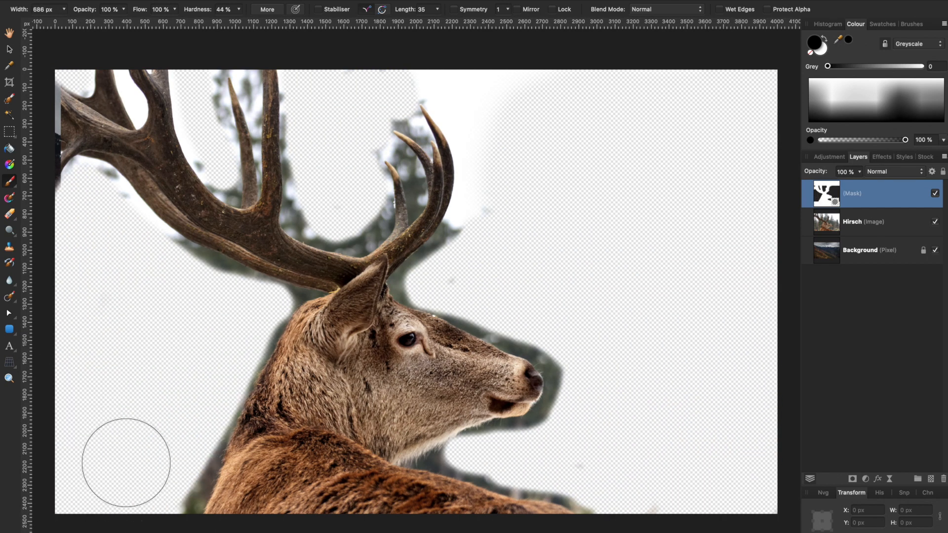
left_click(827, 197, "alt")
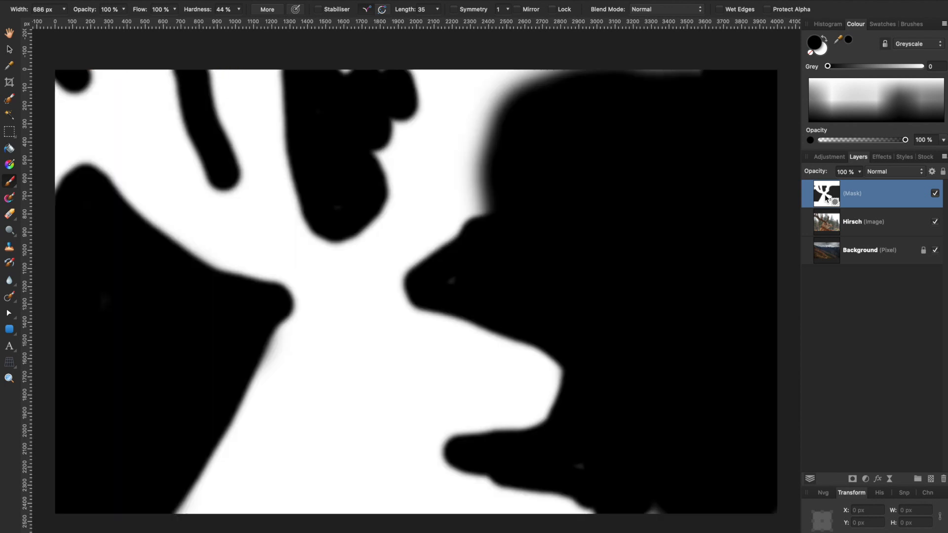
left_click(827, 198, "alt")
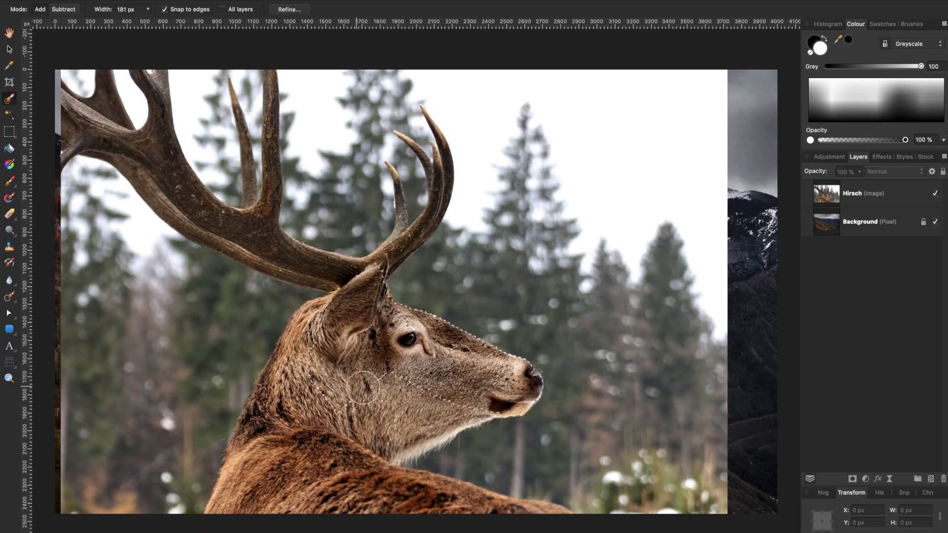
Select the whole deer including its antlers with the Selection Brush, reducing the brush width to 11 px for the fine parts.
mouse_move(363, 387)
left_mouse_down()
mouse_move(357, 498)
mouse_move(260, 446)
left_mouse_up()
key("bracketleft")
key("bracketleft")
key("bracketleft")
key("bracketleft")
key("bracketleft")
key("bracketleft")
key("bracketleft")
left_click_drag(346, 277, 166, 192)
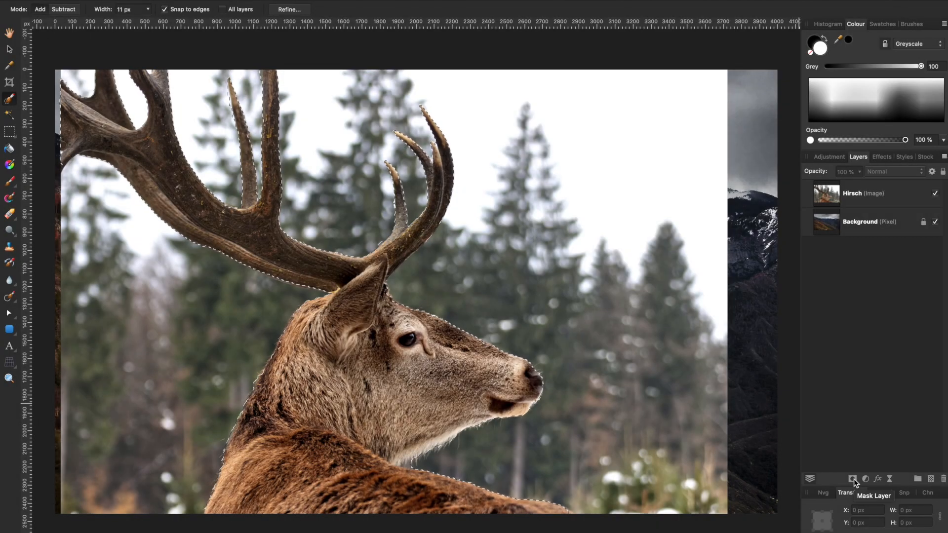
Create a mask layer from the deer selection, inspect it, and nest it inside the Hirsch image layer.
left_click(853, 479)
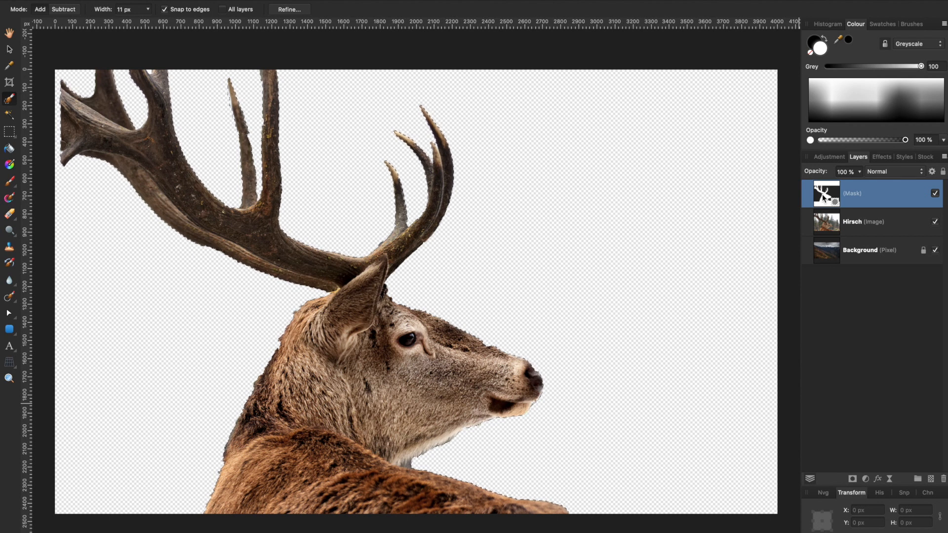
left_click(824, 197, "alt")
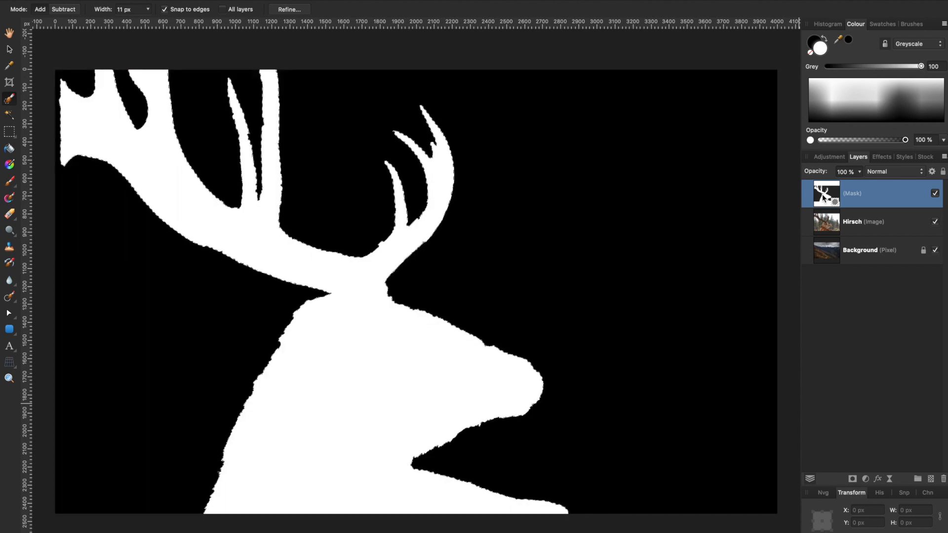
left_click(824, 196, "alt")
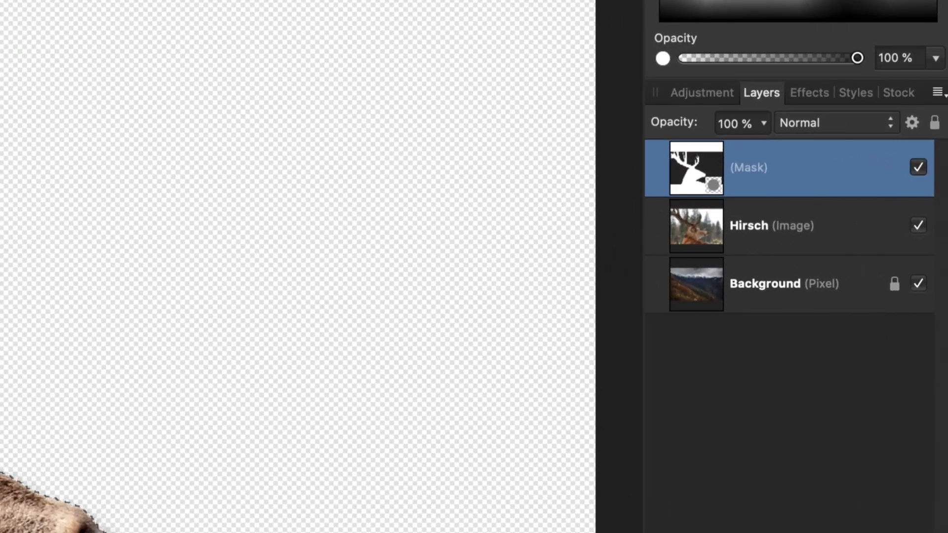
left_click_drag(684, 175, 700, 228)
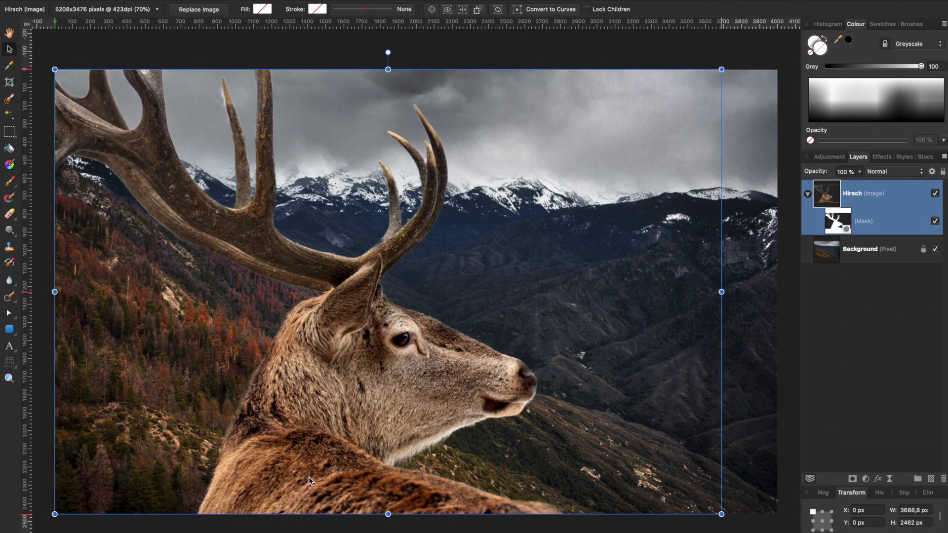
left_click(872, 314)
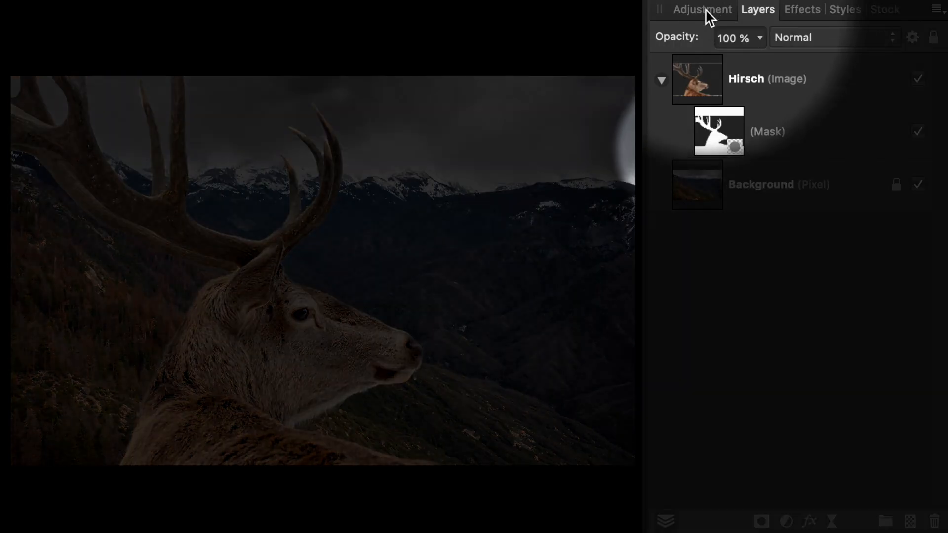
Add a Brightness / Contrast adjustment with brightness at -27% and contrast at 27%.
left_click(705, 8)
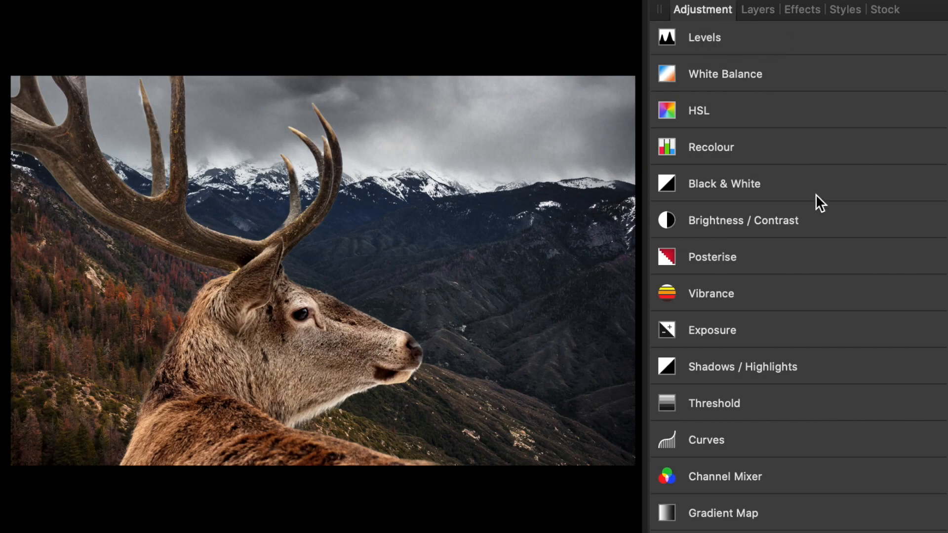
scroll(832, 216, "down", 5)
scroll(831, 214, "down", 2)
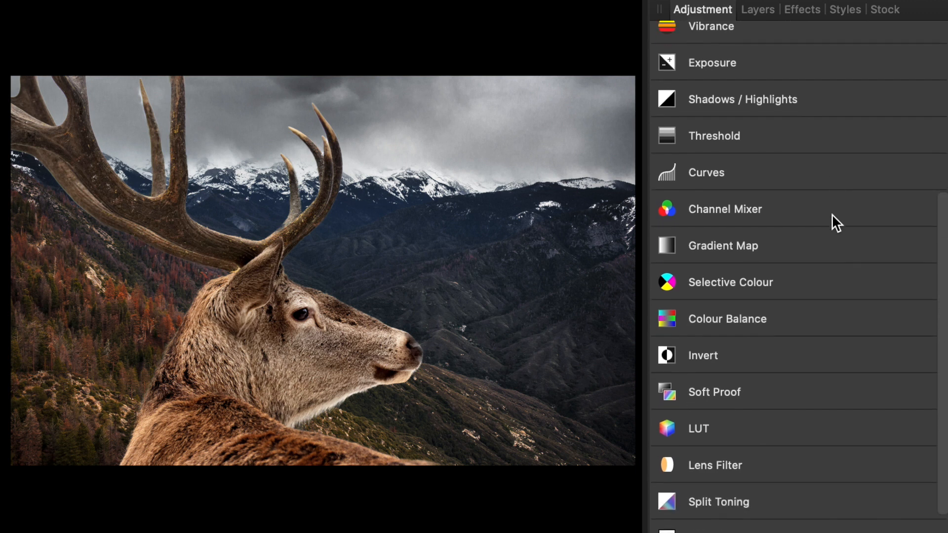
scroll(832, 214, "up", 6)
left_click(832, 207)
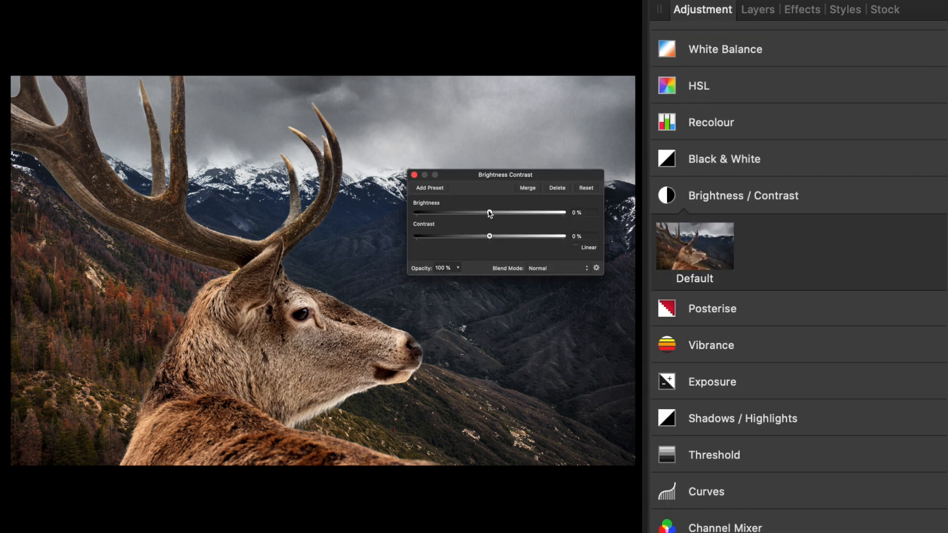
left_click_drag(490, 213, 510, 237)
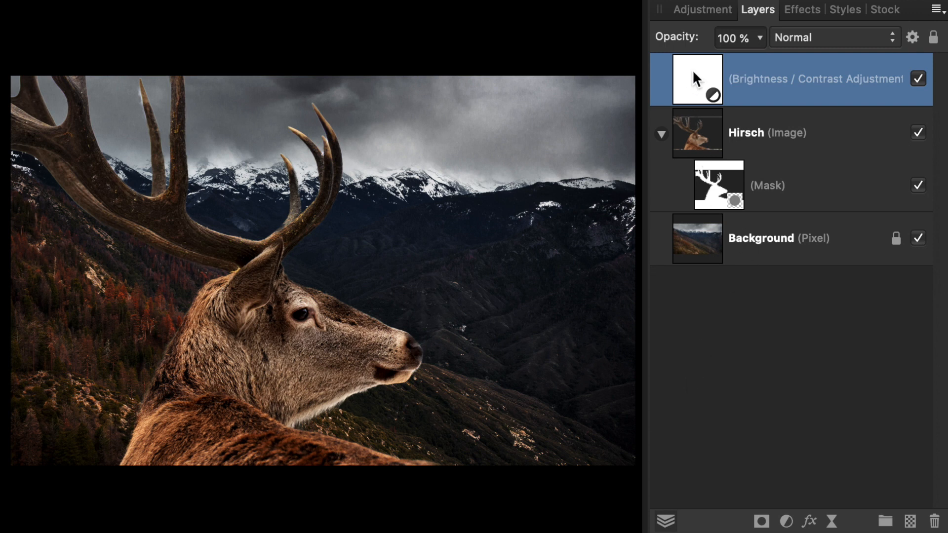
Move the Brightness / Contrast adjustment above Background, nest it inside the Hirsch layer, and toggle its effect off and on for comparison.
left_click_drag(693, 78, 690, 206)
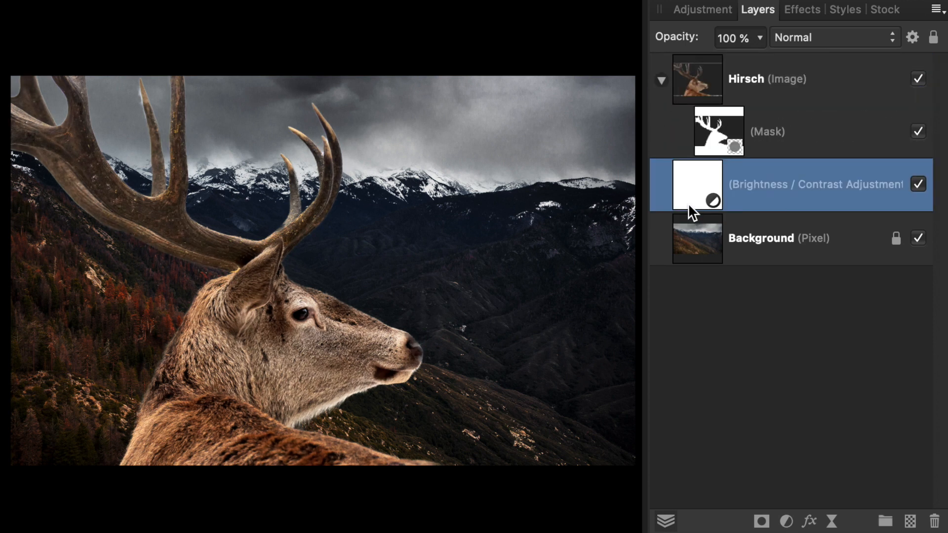
left_click_drag(689, 203, 698, 87)
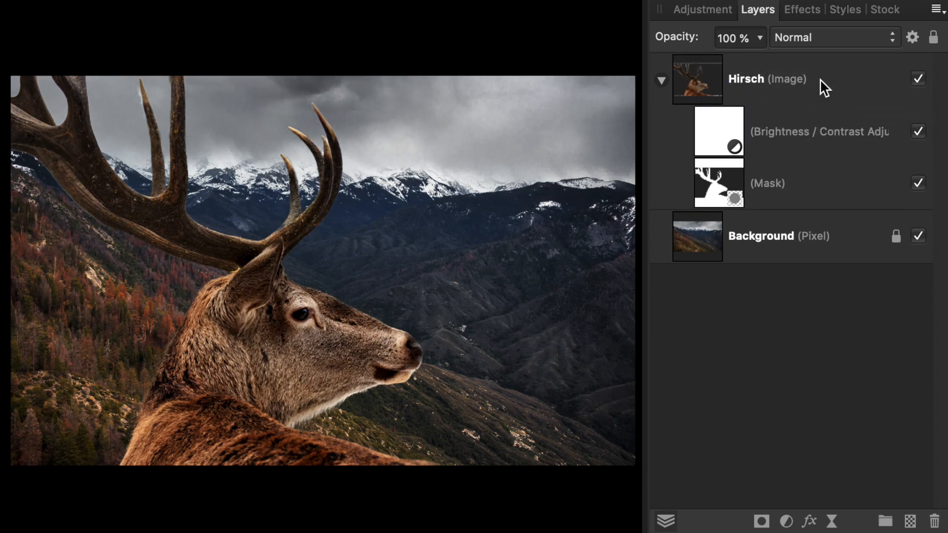
left_click(919, 132)
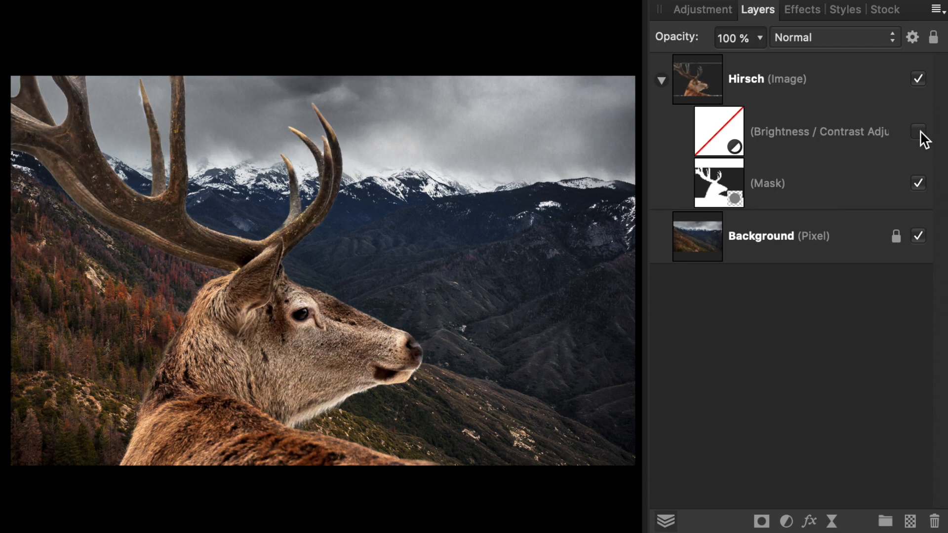
left_click(919, 132)
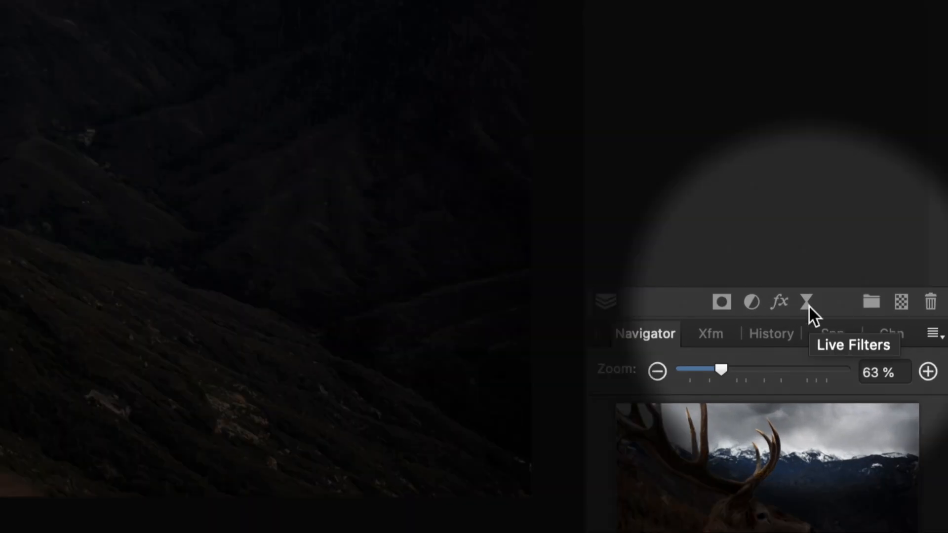
Add a live Gaussian Blur filter with a radius of about 5.6 px and nest it inside the Background layer.
left_click(807, 302)
scroll(840, 523, "down", 10)
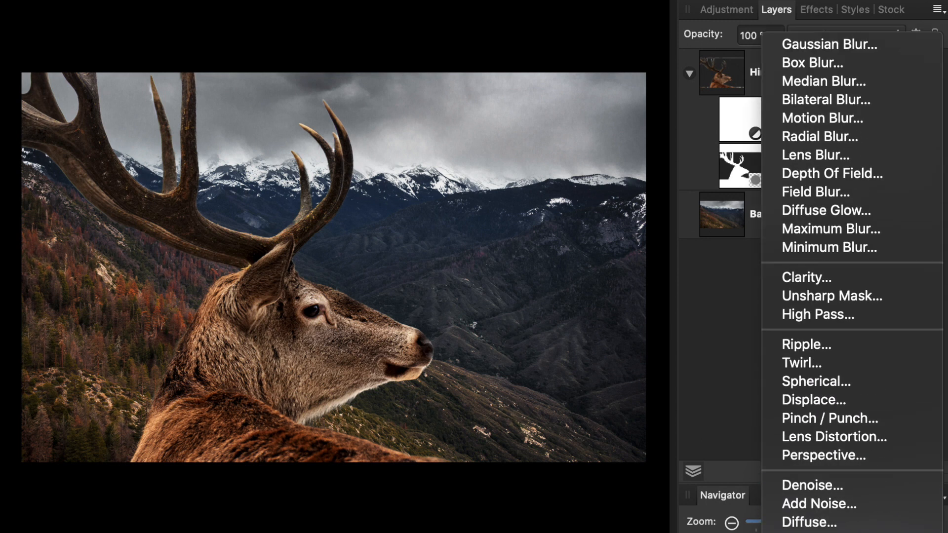
left_click(853, 45)
left_click_drag(450, 234, 490, 236)
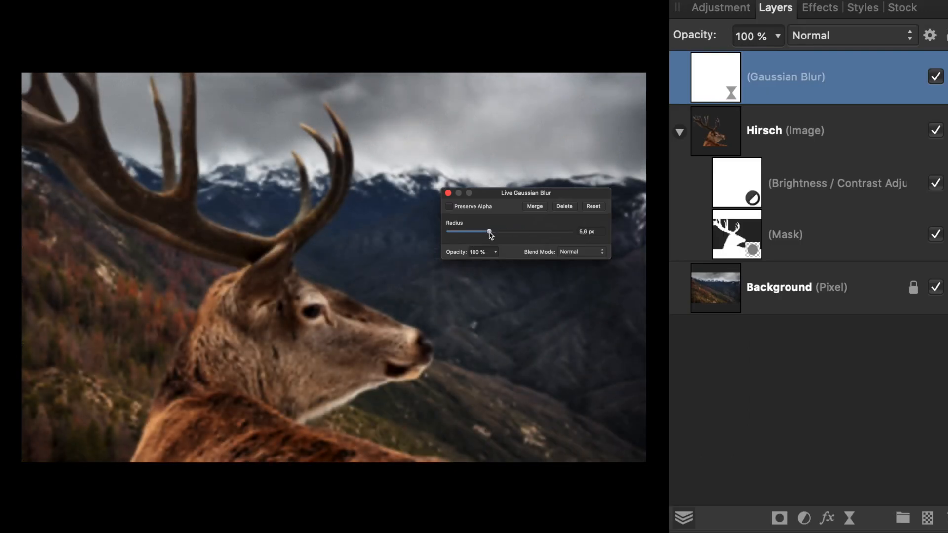
left_click(448, 193)
left_click_drag(720, 78, 729, 287)
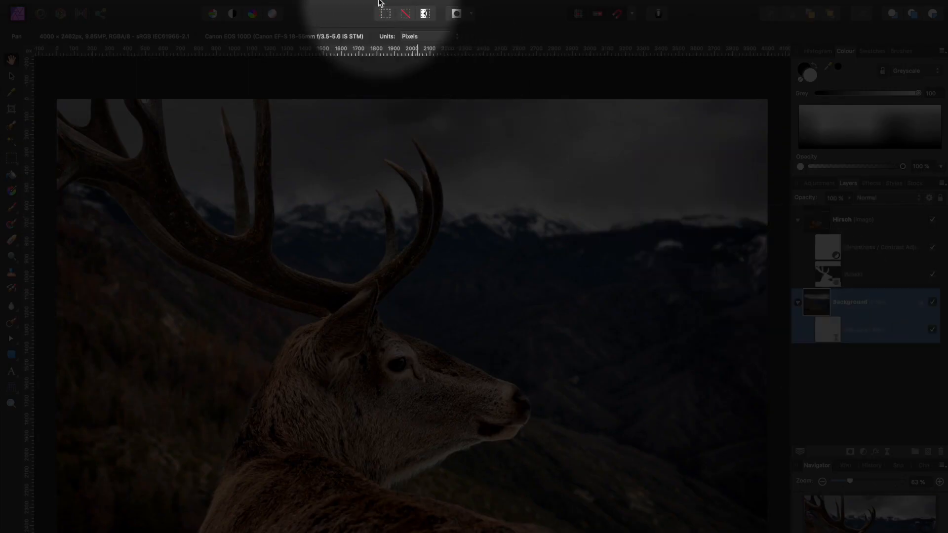
Apply the Remove Vignette filter to the Background layer with an intensity of 101%.
mouse_move(363, 3)
left_click(335, 4)
mouse_move(376, 89)
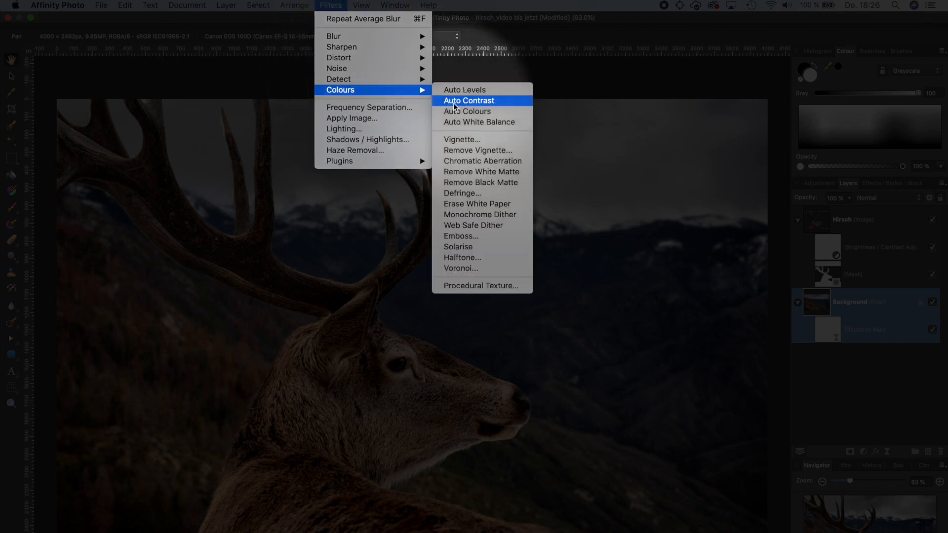
left_click(462, 151)
left_click_drag(666, 303, 696, 302)
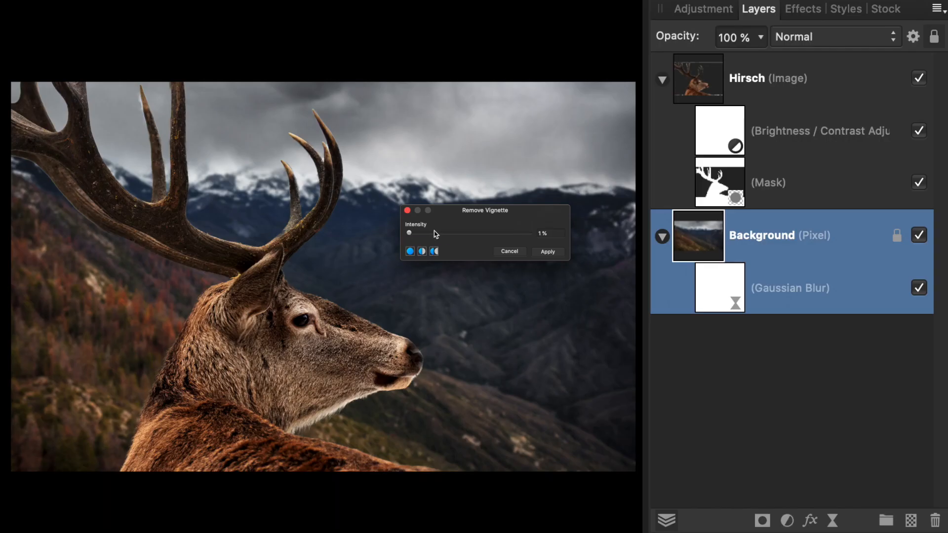
left_click_drag(468, 233, 469, 233)
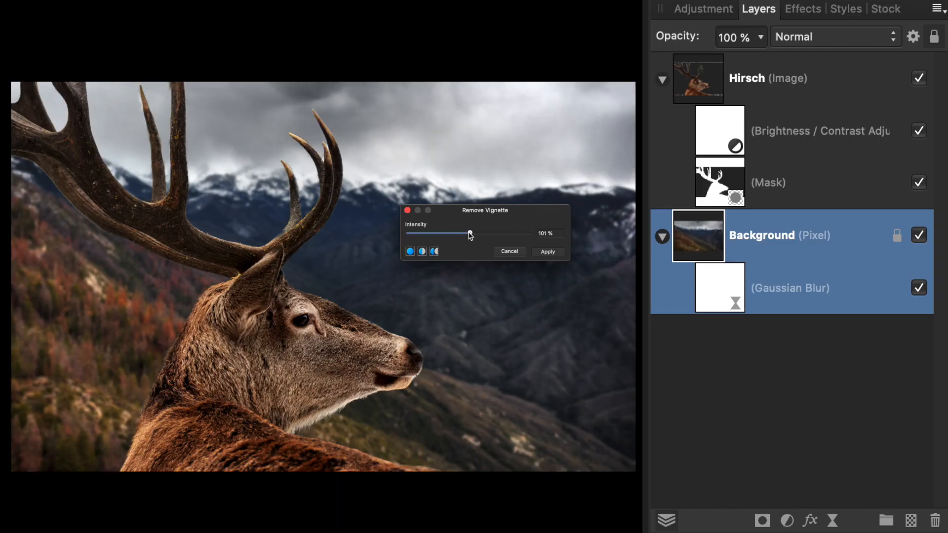
left_click(556, 254)
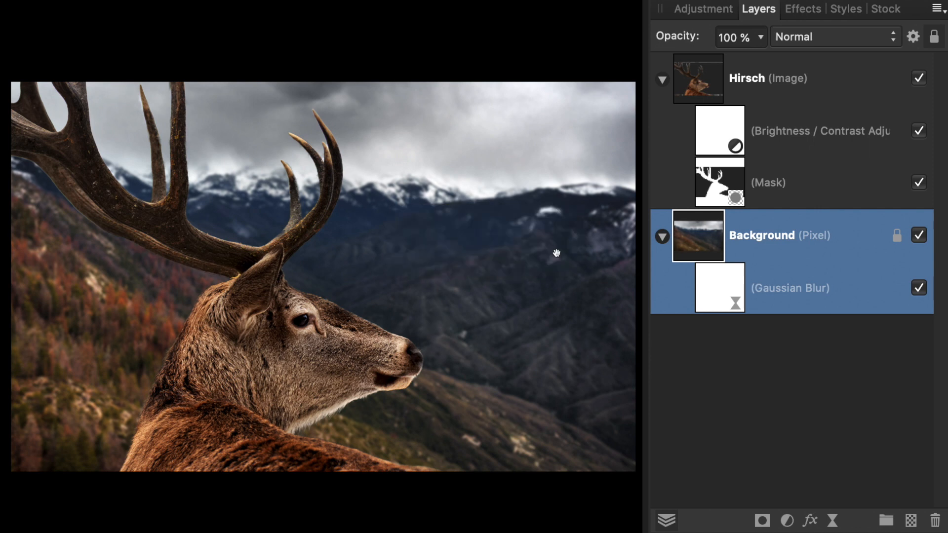
Deselect the layers and toggle the background's Gaussian Blur off and on to compare the image with and without it.
left_click(780, 370)
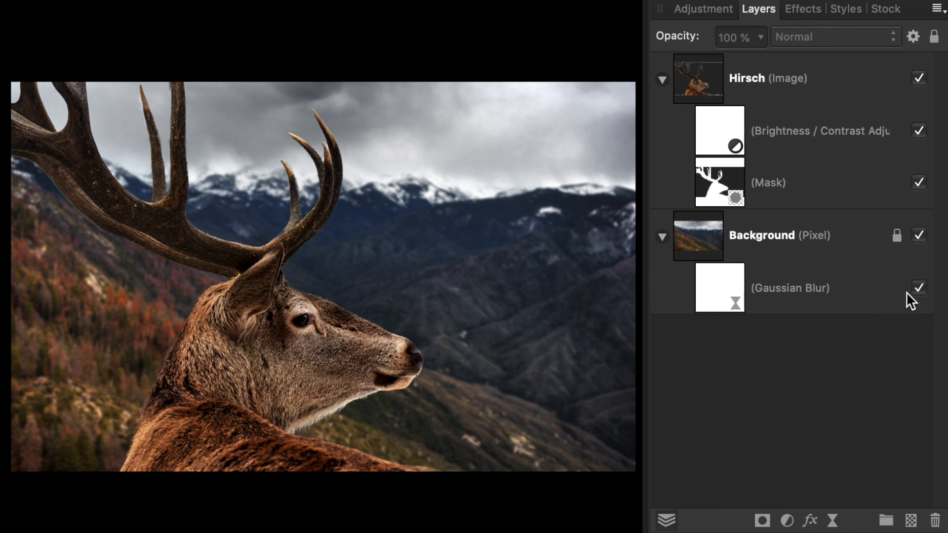
left_click(919, 287)
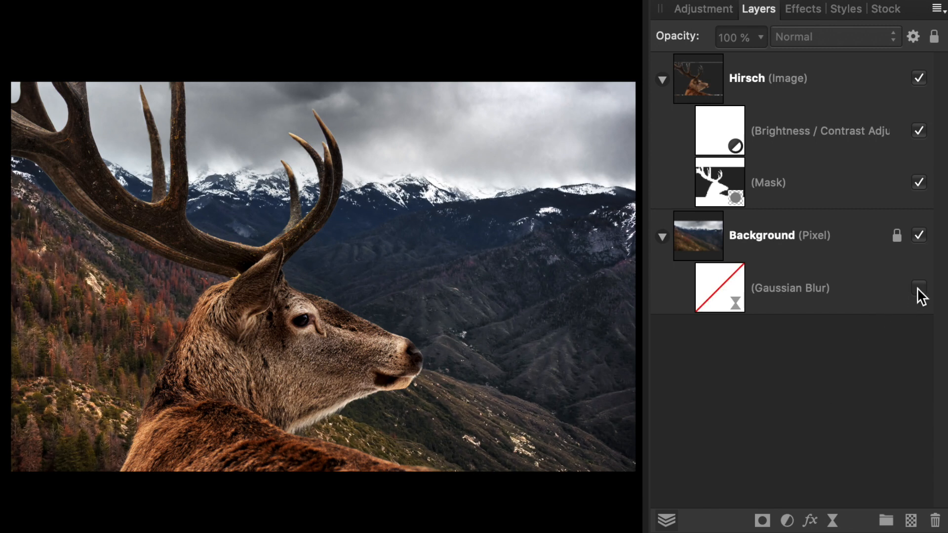
left_click(918, 287)
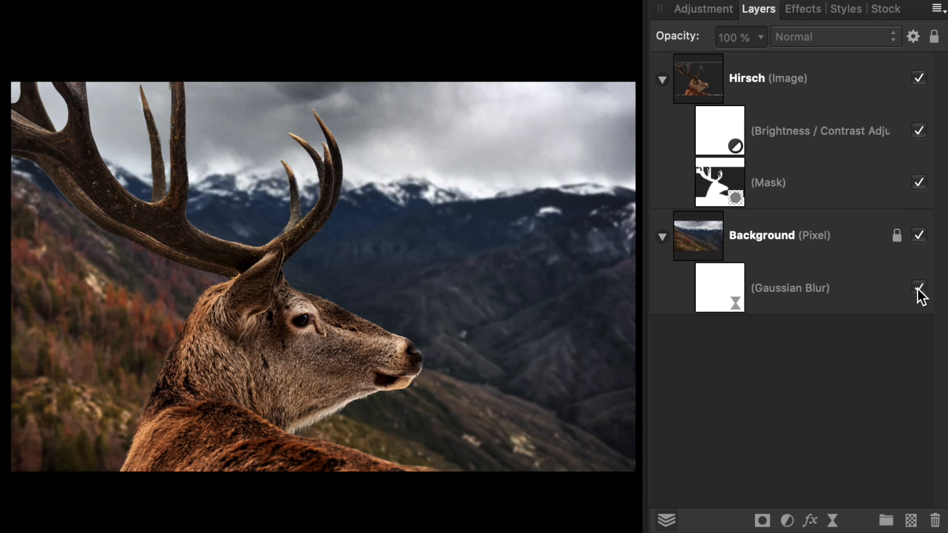
Reopen the deer's Brightness / Contrast adjustment, try out its brightness, leave it at -27%, and close the settings.
double_click(719, 126)
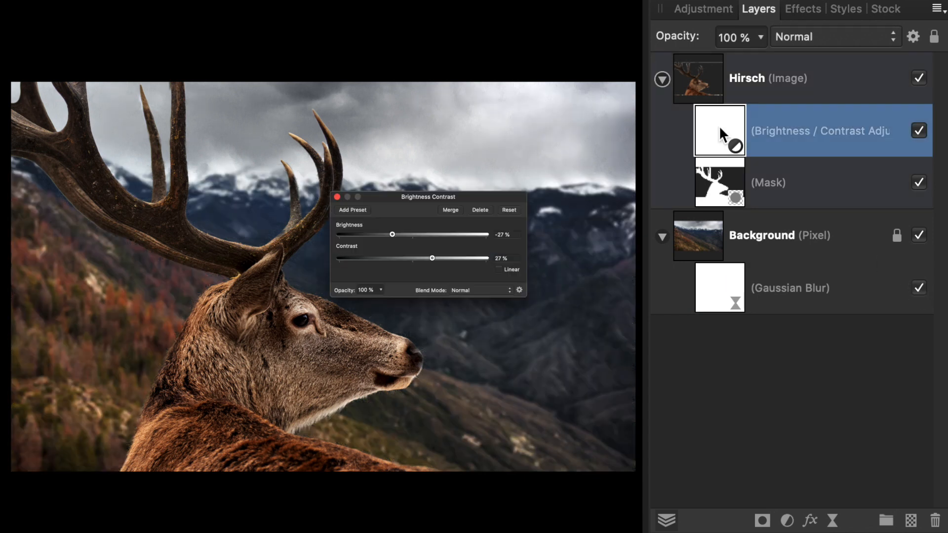
mouse_move(393, 235)
left_mouse_down()
mouse_move(356, 236)
mouse_move(482, 236)
mouse_move(394, 243)
left_mouse_up()
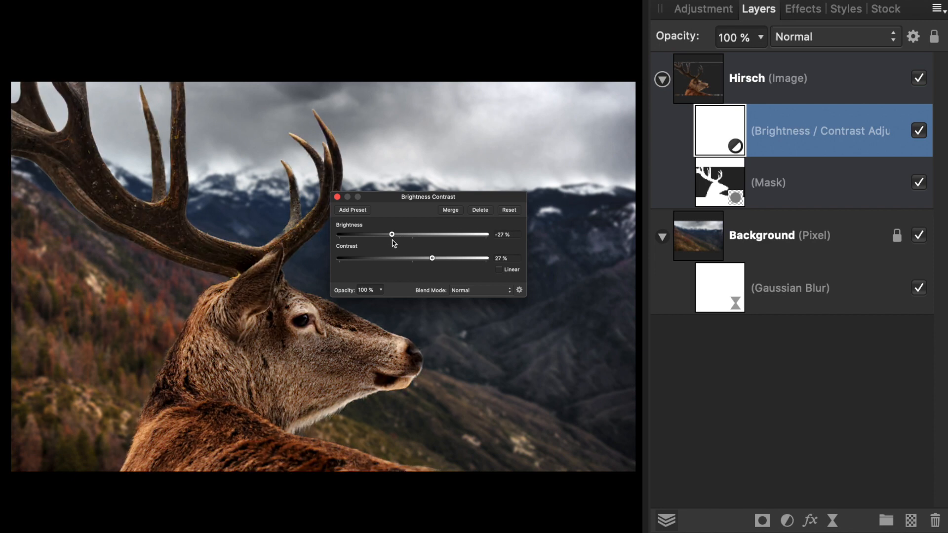
left_click(336, 197)
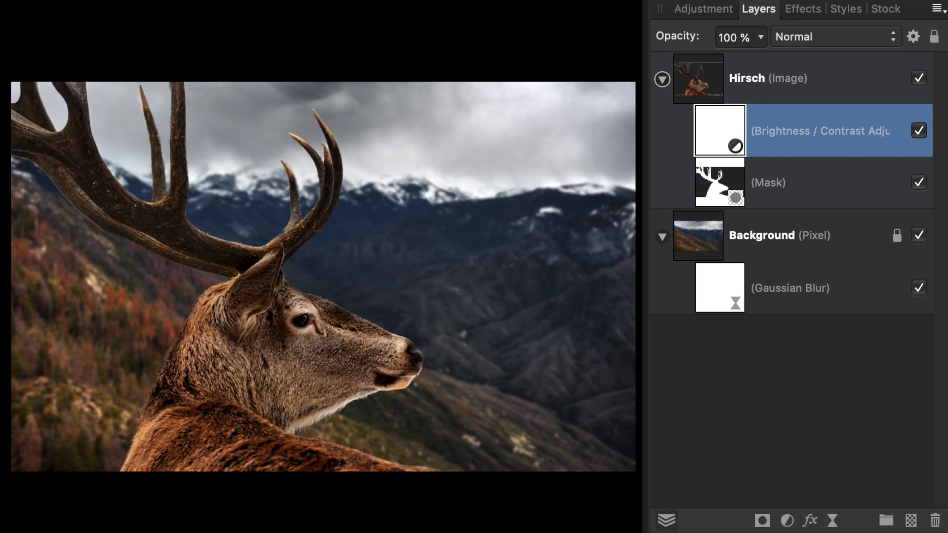